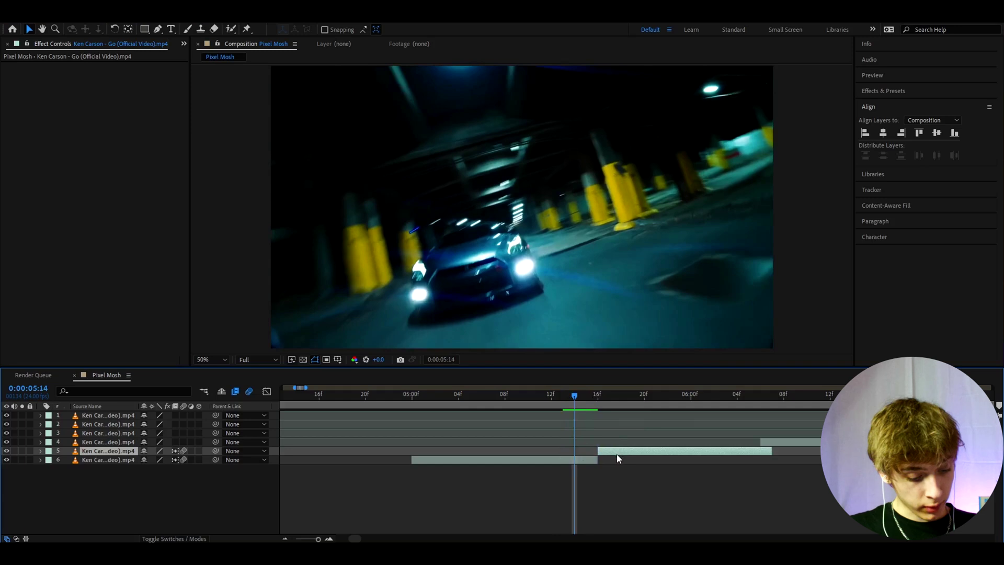
- Create an adjustment layer above the clips, split it and trim it to a few frames
{"action": "key", "text": "ctrl+alt+y"}
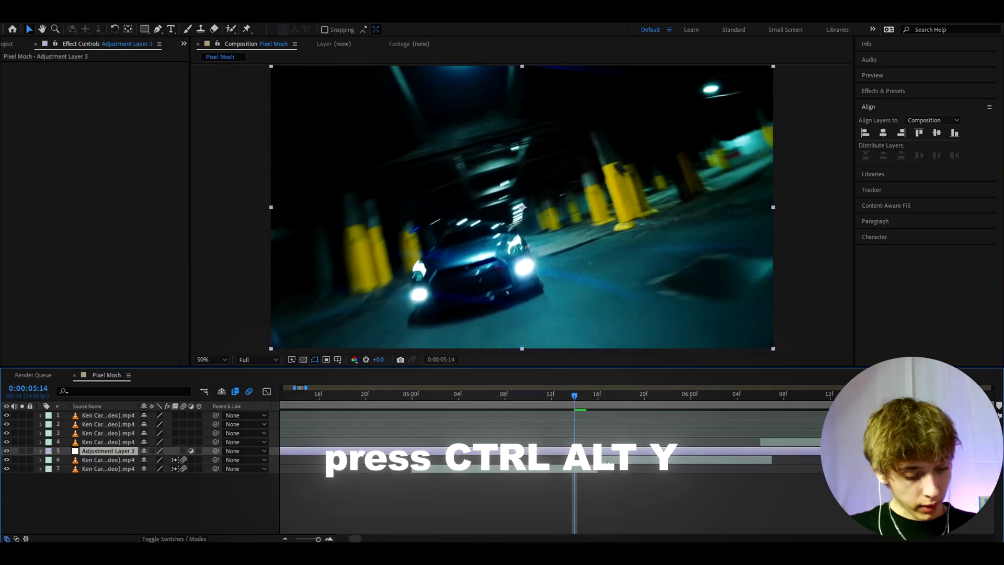
{"action": "key", "text": "ctrl+shift+d"}
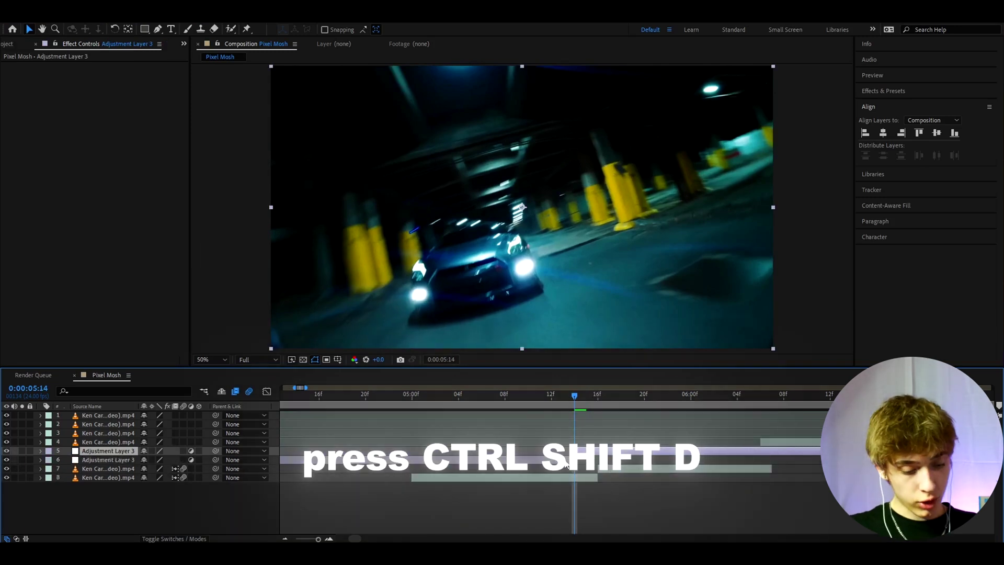
{"action": "key", "text": "Delete"}
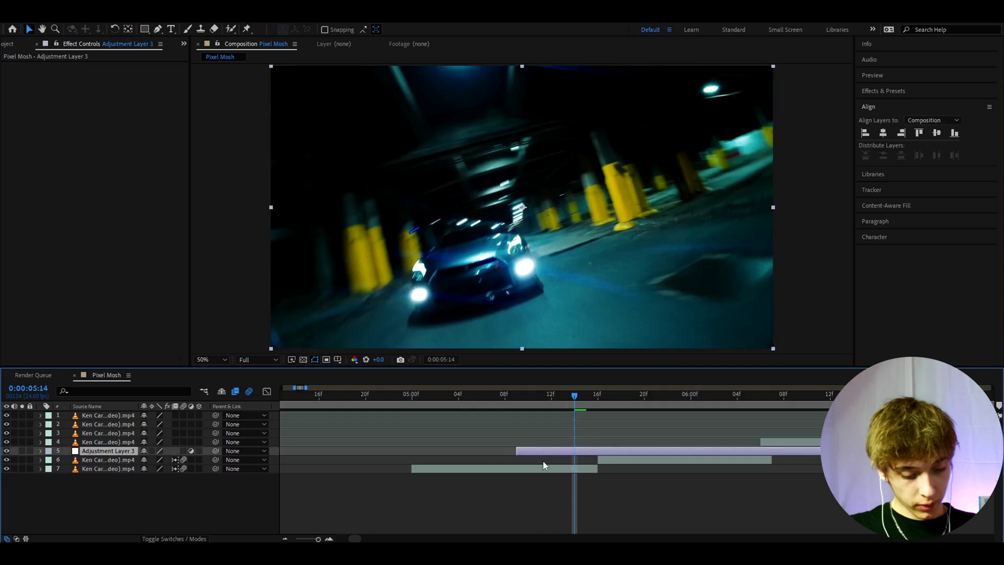
{"action": "key", "text": "alt+]"}
- Slide the short adjustment layer so it starts at 0:00:05:14
{"action": "left_click", "coordinate": [544, 461]}
{"action": "left_click_drag", "start_coordinate": [554, 451], "coordinate": [613, 451]}
{"action": "mouse_move", "coordinate": [574, 396]}
{"action": "left_mouse_down"}
{"action": "mouse_move", "coordinate": [530, 428]}
{"action": "mouse_move", "coordinate": [564, 402]}
{"action": "mouse_move", "coordinate": [598, 400]}
{"action": "mouse_move", "coordinate": [574, 403]}
{"action": "left_mouse_up"}
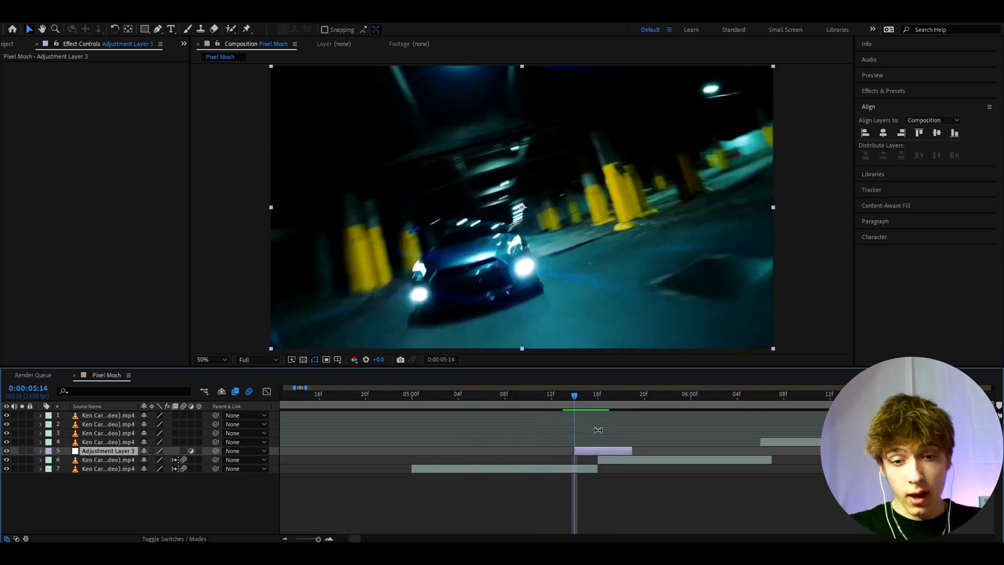
{"action": "left_click_drag", "start_coordinate": [584, 391], "coordinate": [577, 412]}
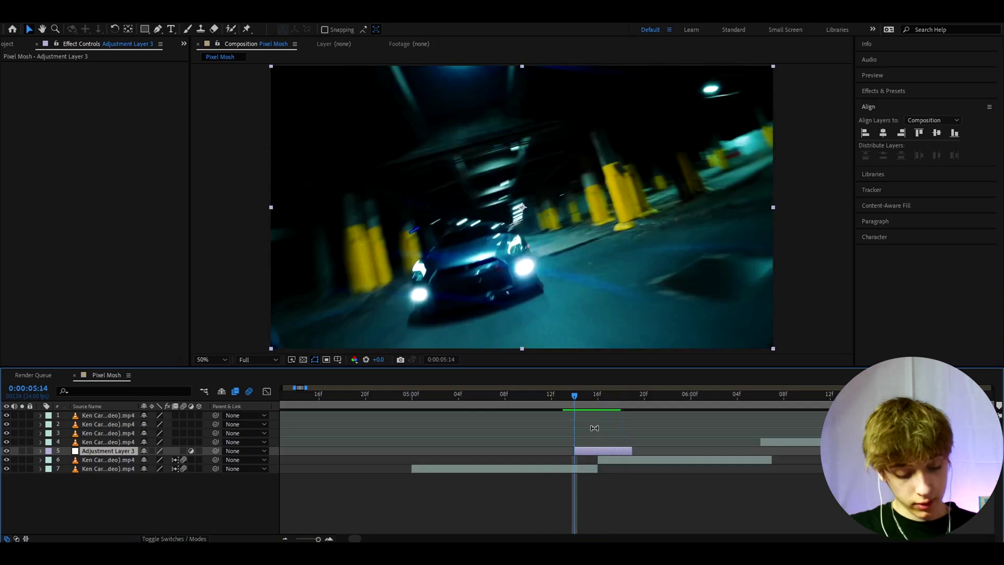
- Apply Glitchify to the adjustment layer from the effects search 'gli'
{"action": "key", "text": "ctrl+space"}
{"action": "type", "text": "g"}
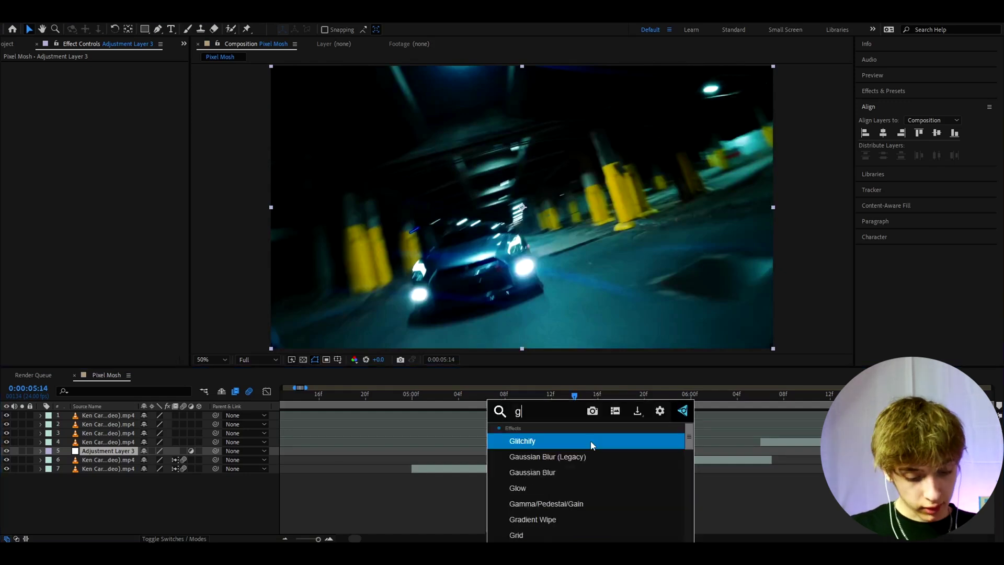
{"action": "type", "text": "lit"}
{"action": "key", "text": "Return"}
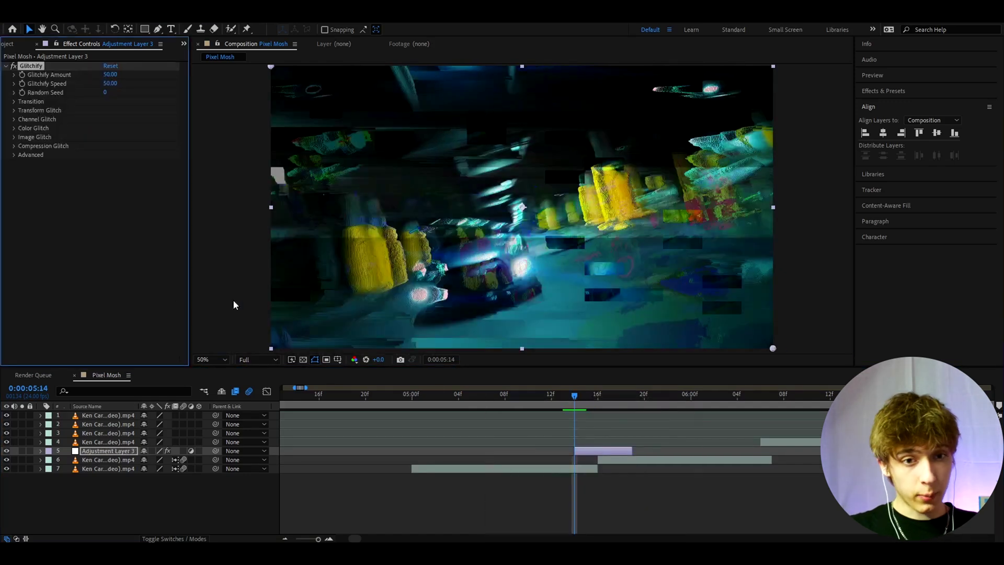
{"action": "left_click", "coordinate": [586, 453]}
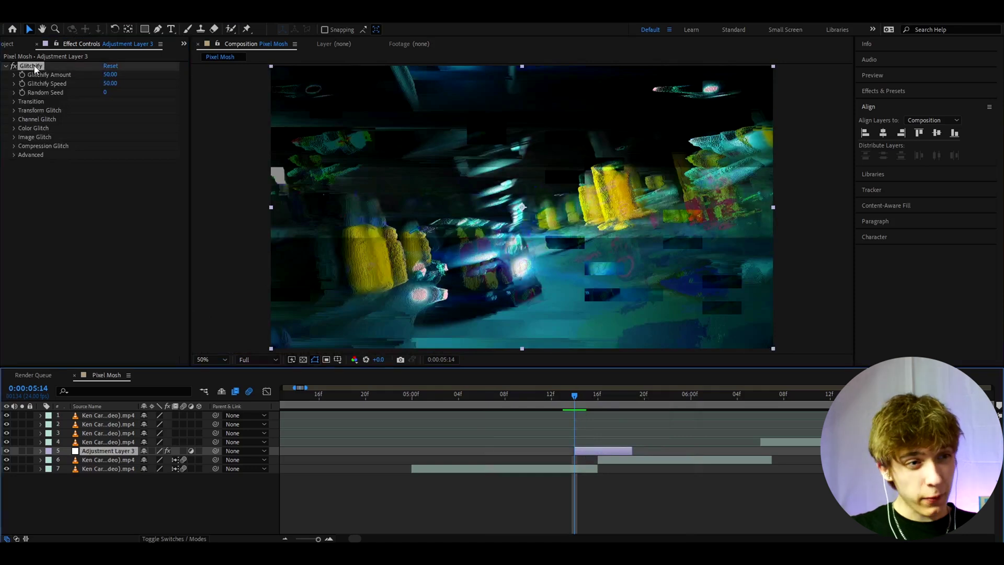
- Try a Glitchify Amount of 91, then revert it to 50
{"action": "left_click", "coordinate": [33, 65]}
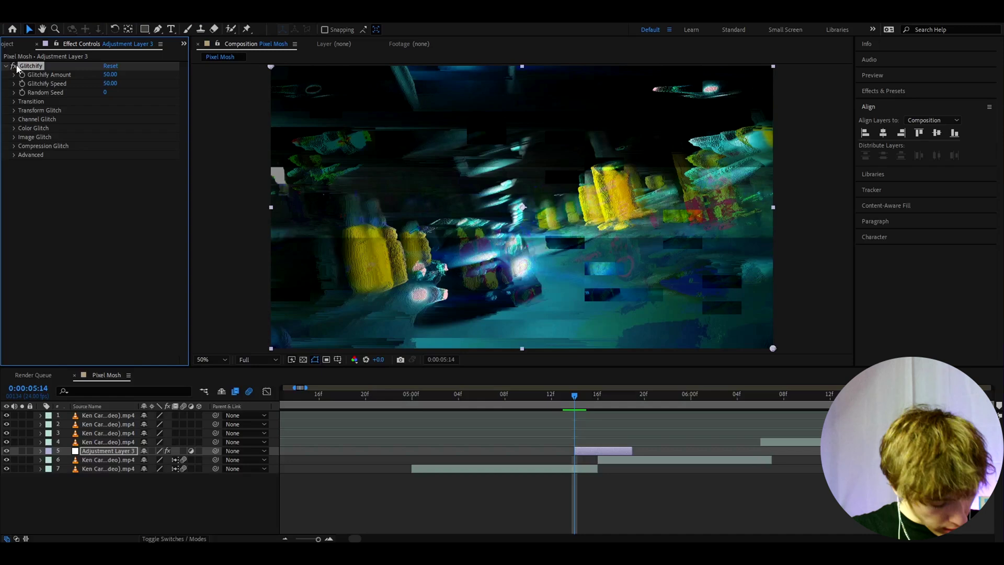
{"action": "left_click_drag", "start_coordinate": [111, 75], "coordinate": [132, 77]}
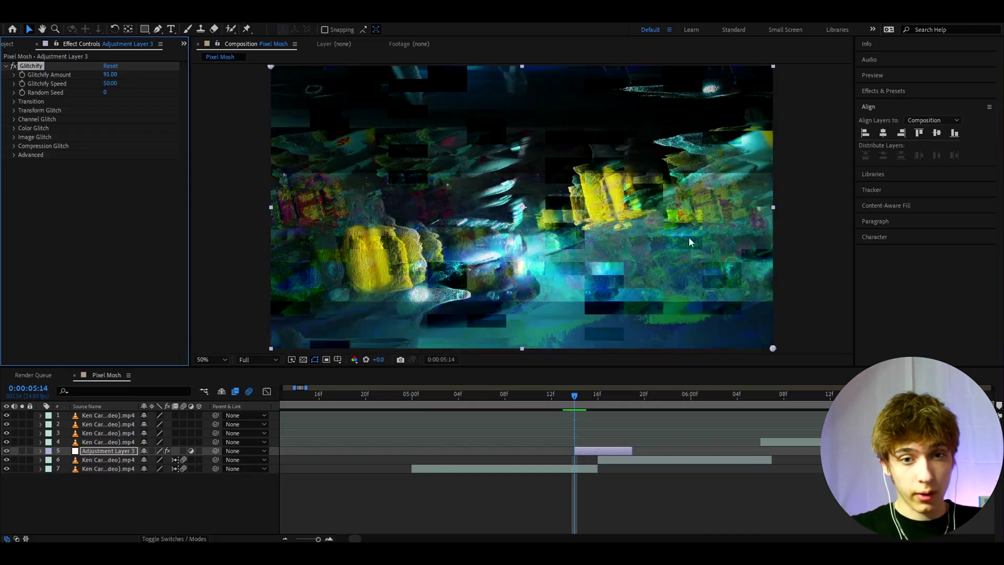
{"action": "key", "text": "ctrl+z"}
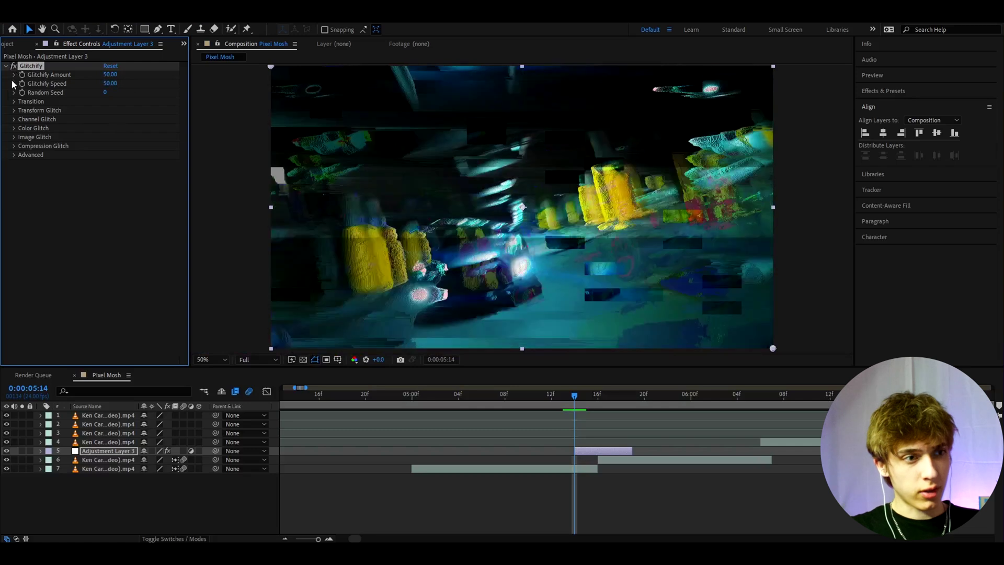
{"action": "left_click", "coordinate": [596, 455]}
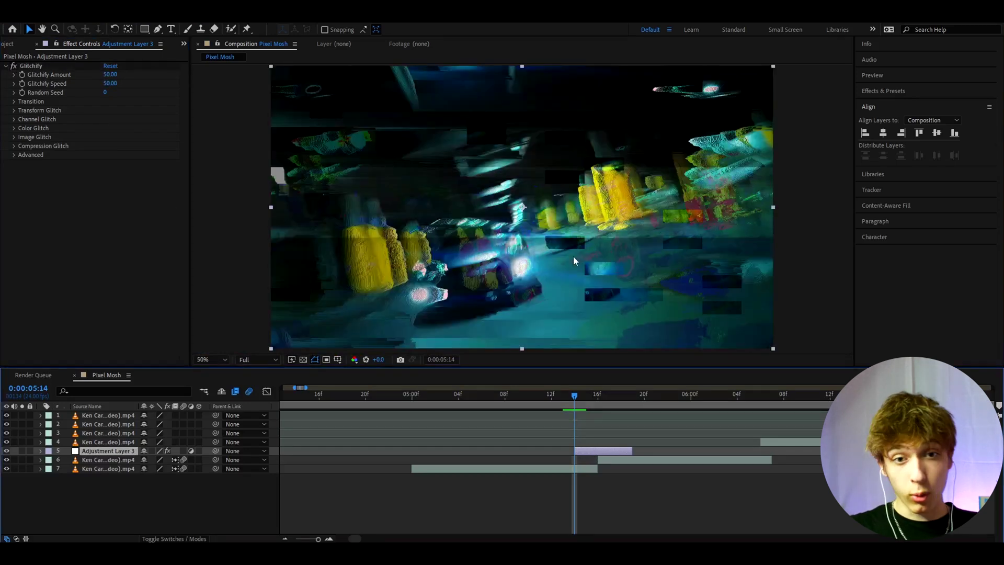
{"action": "key", "text": "ctrl+space"}
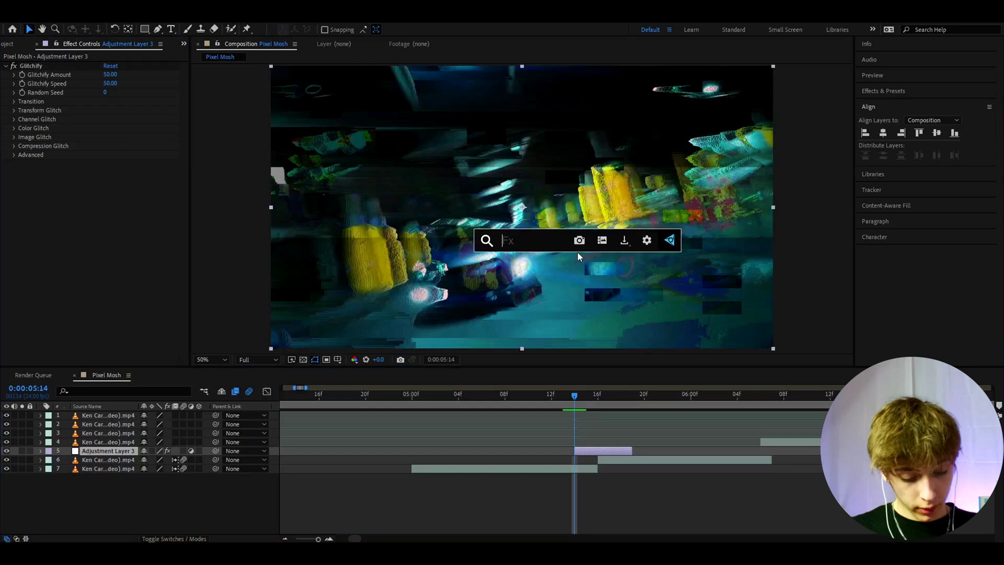
- Apply uni.Glitch to the adjustment layer and set its Compression to 30
{"action": "type", "text": "uni.gl"}
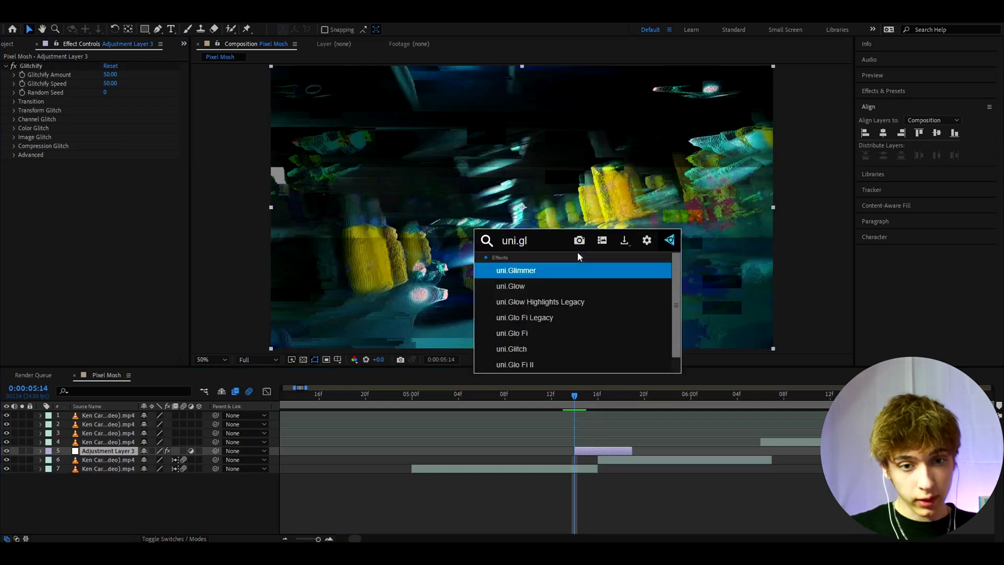
{"action": "type", "text": "it"}
{"action": "key", "text": "Return"}
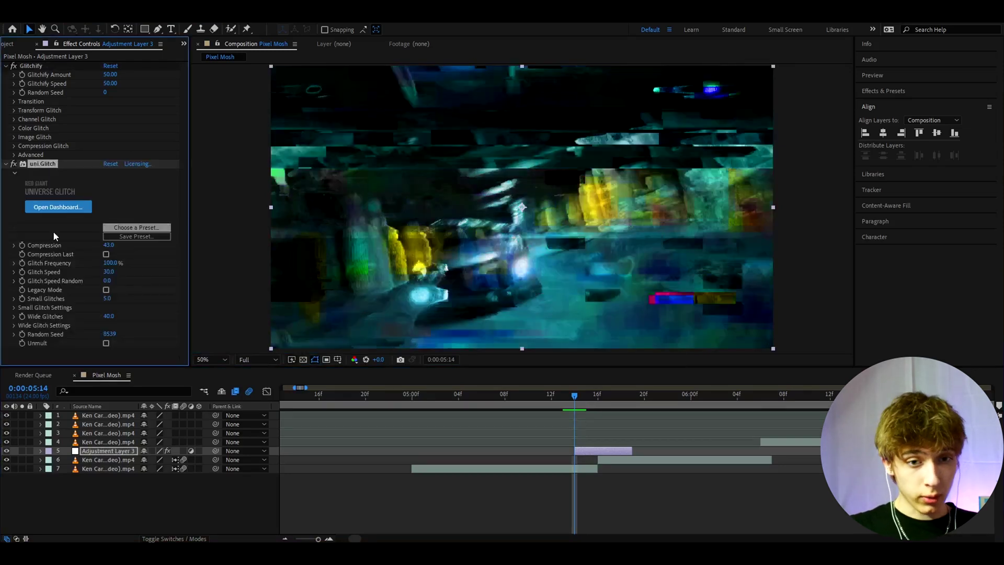
{"action": "left_click", "coordinate": [109, 245]}
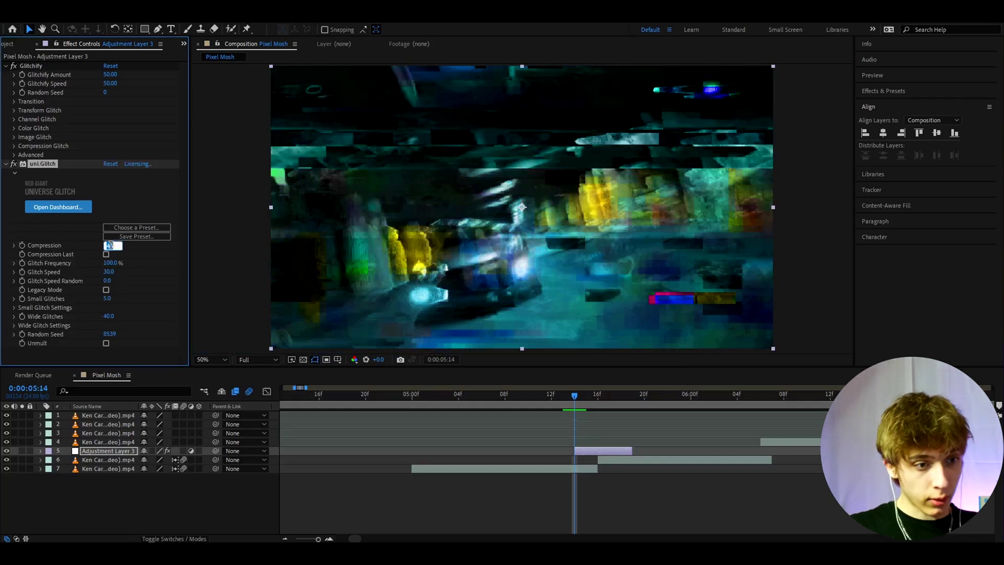
{"action": "type", "text": "30"}
{"action": "key", "text": "Return"}
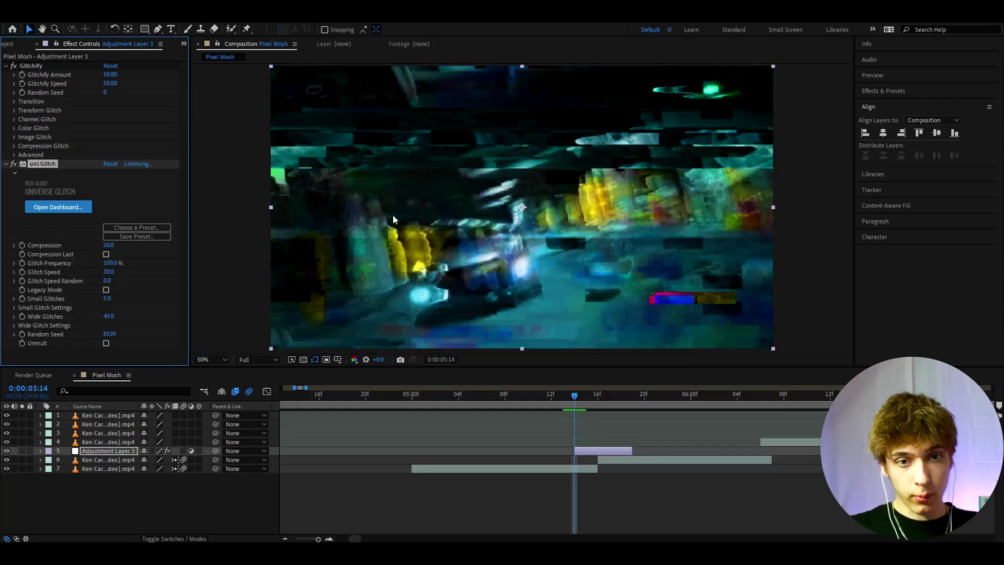
- Set uni.Glitch's Glitch Frequency to 77 % and Glitch Speed to 34.1
{"action": "left_click", "coordinate": [111, 263]}
{"action": "type", "text": "100"}
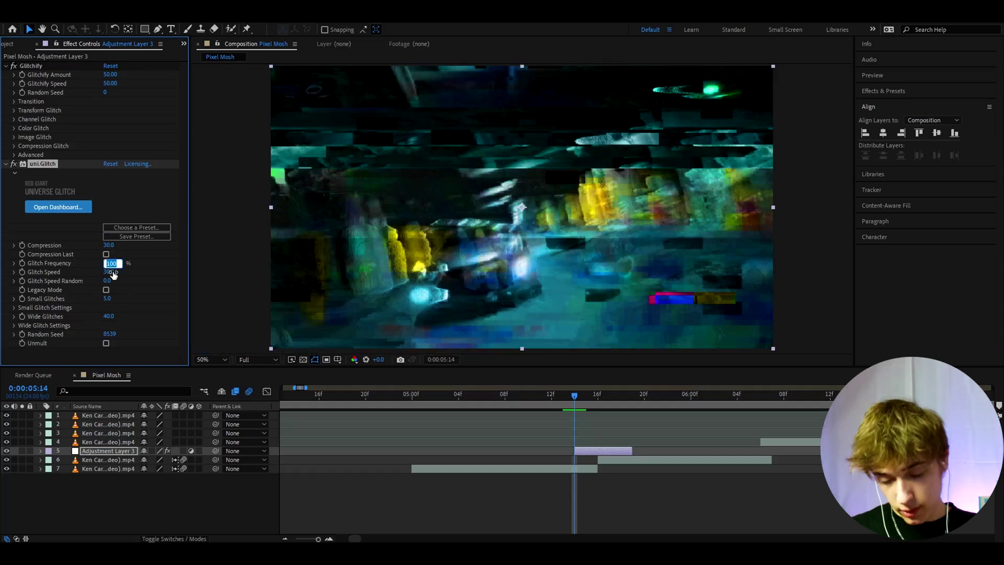
{"action": "type", "text": "77"}
{"action": "key", "text": "Return"}
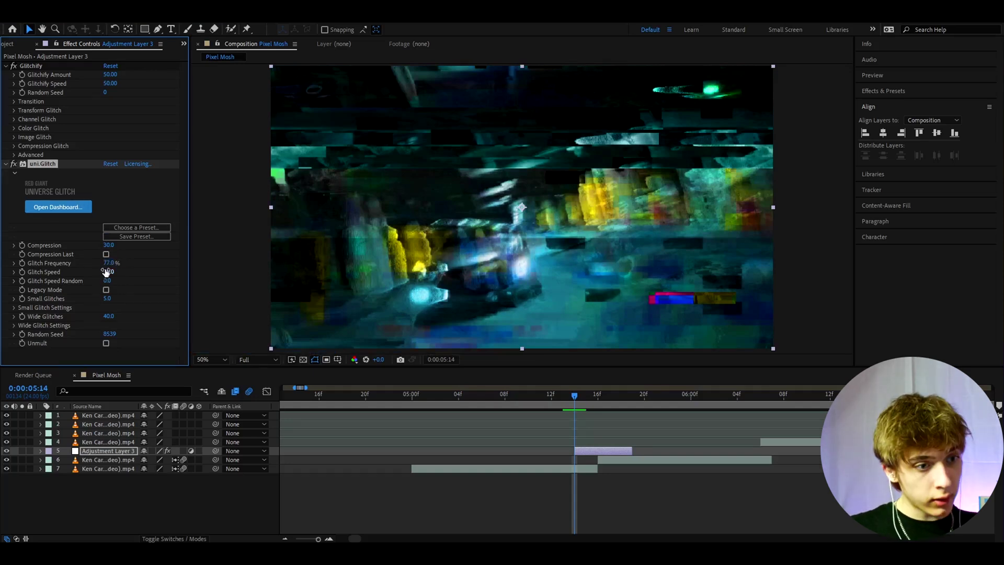
{"action": "left_click", "coordinate": [107, 272]}
{"action": "type", "text": "34"}
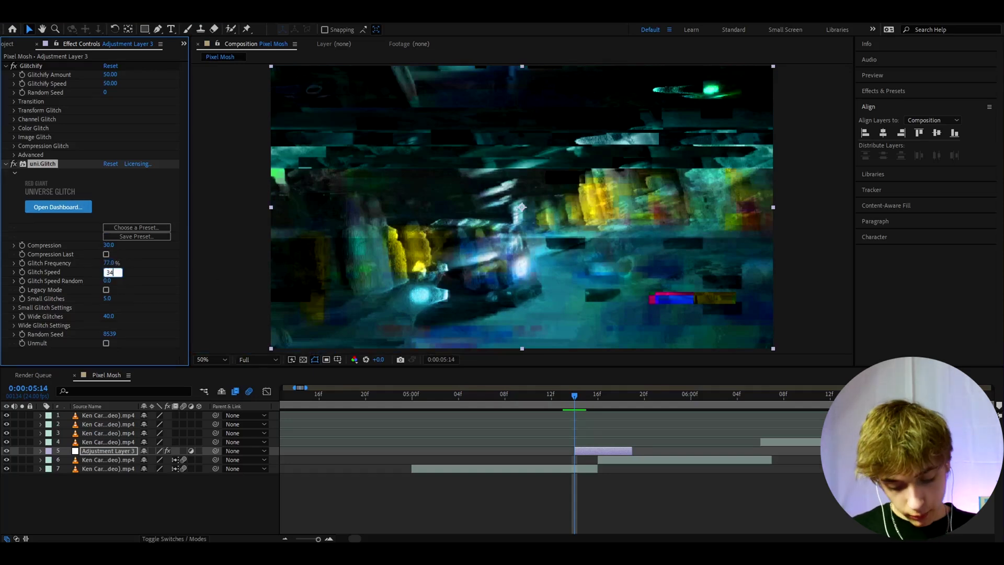
{"action": "type", "text": ".1"}
{"action": "key", "text": "Return"}
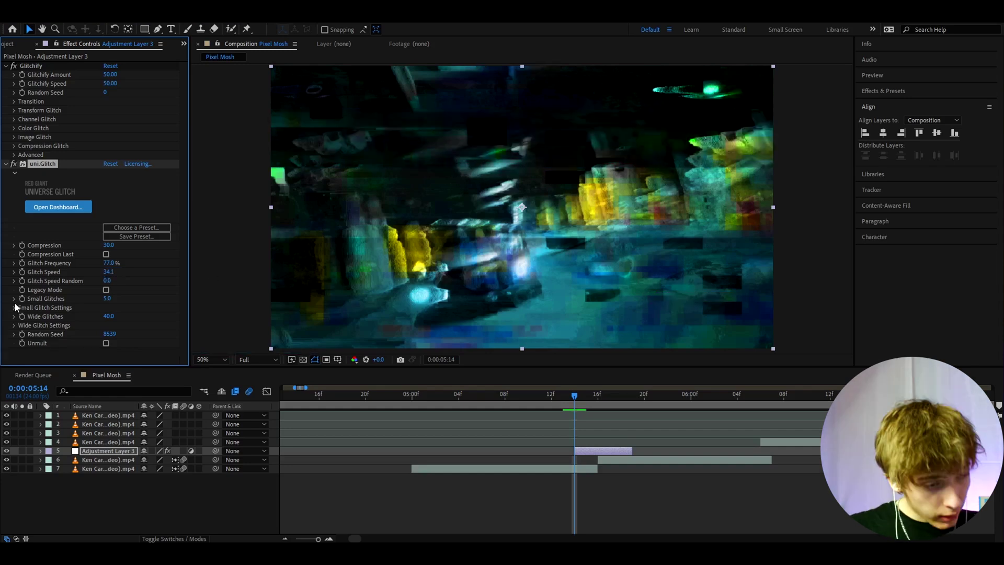
- Set uni.Glitch's SG - Blending Mode to None in Small Glitch Settings
{"action": "left_click", "coordinate": [13, 306]}
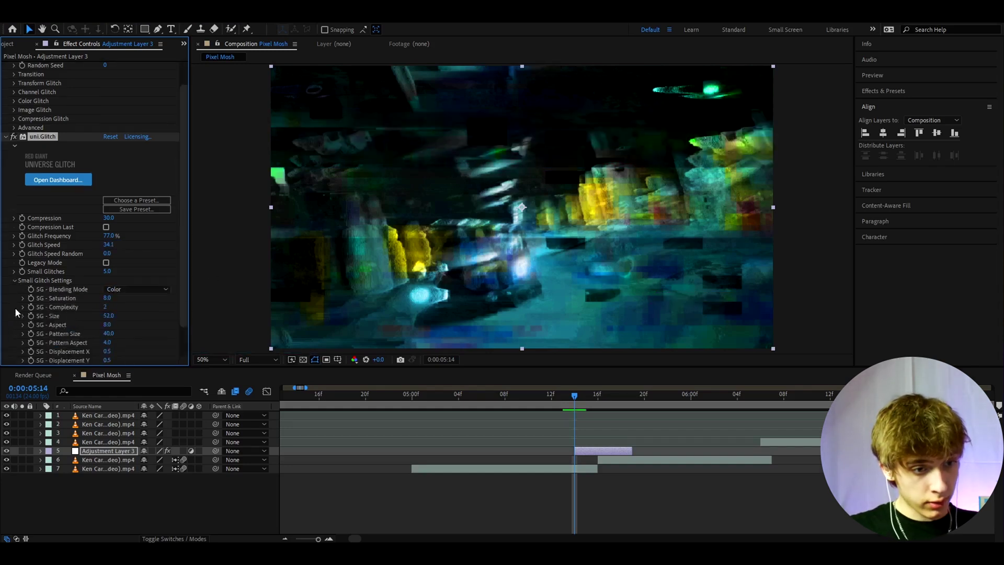
{"action": "scroll", "coordinate": [78, 291], "scroll_direction": "down", "scroll_amount": 2}
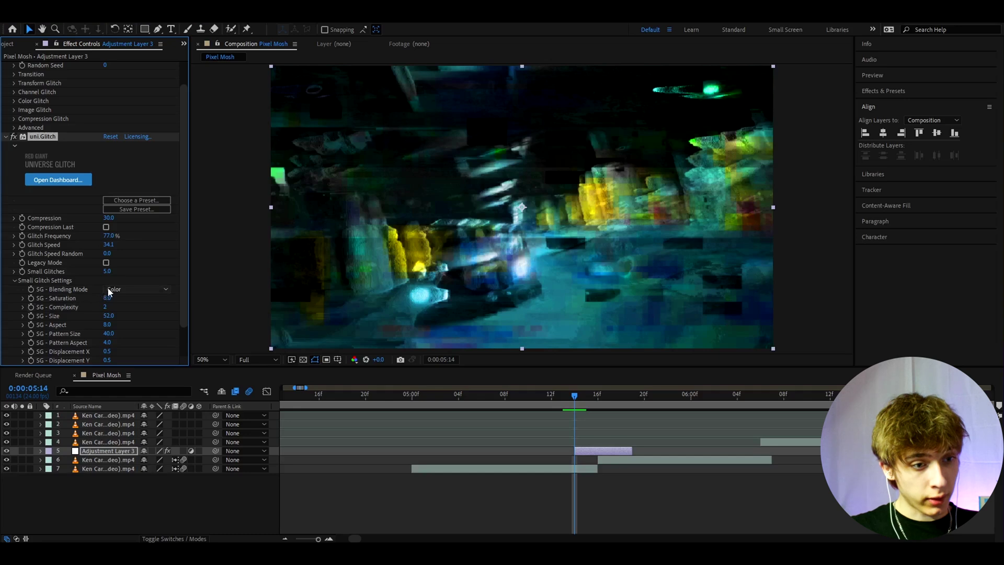
{"action": "left_click", "coordinate": [112, 290]}
{"action": "left_click", "coordinate": [118, 299]}
- Change uni.Glitch's Random Seed to 8309
{"action": "scroll", "coordinate": [127, 318], "scroll_direction": "down", "scroll_amount": 3}
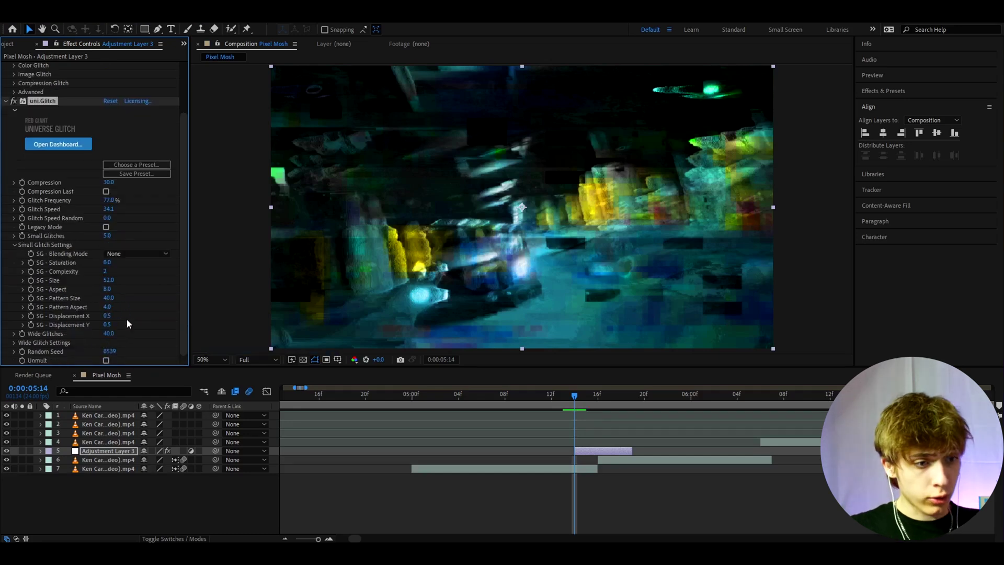
{"action": "left_click", "coordinate": [111, 349]}
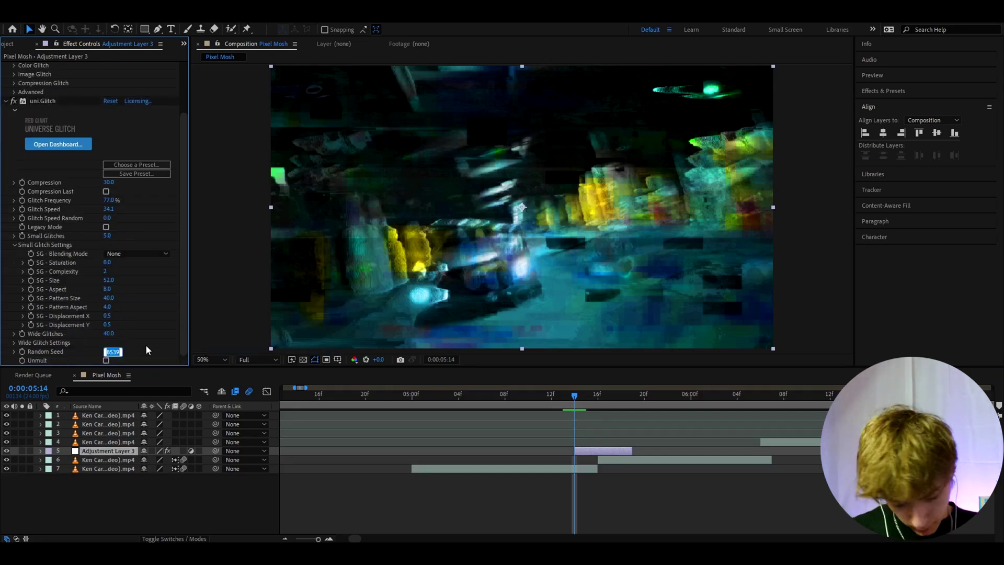
{"action": "type", "text": "83"}
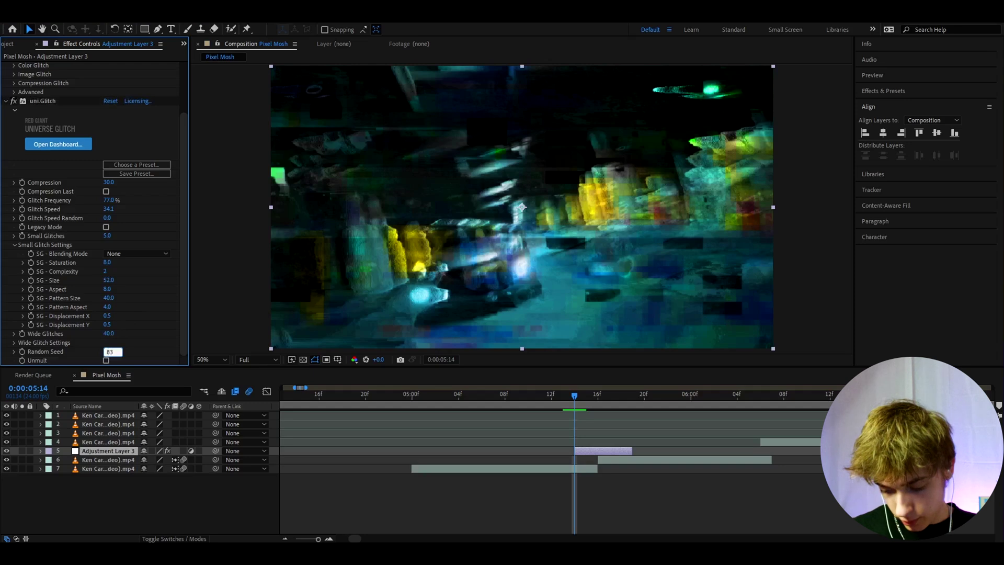
{"action": "type", "text": "09"}
{"action": "key", "text": "Return"}
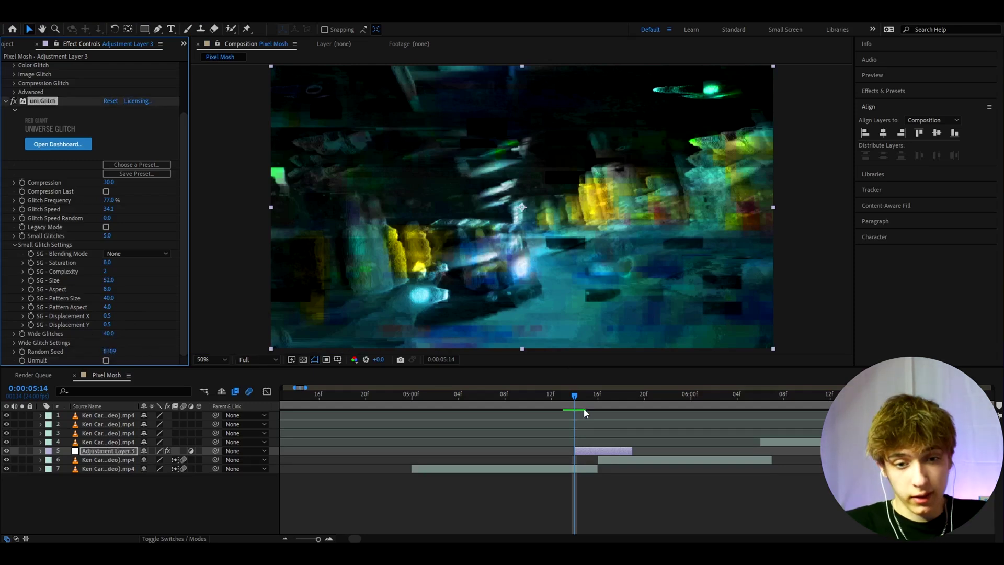
- Add Hue/Saturation to the adjustment layer with Master Saturation at -82
{"action": "key", "text": "ctrl+space"}
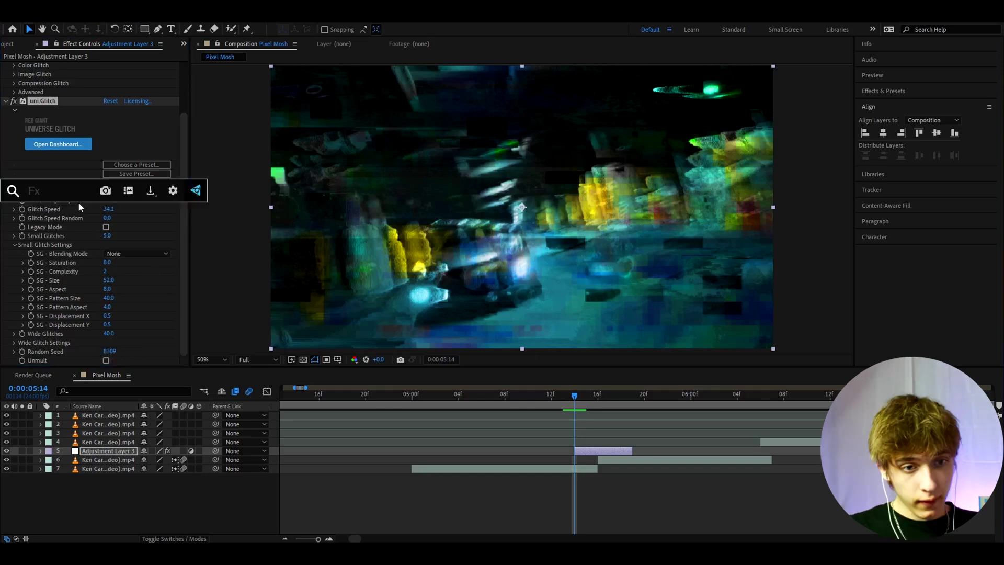
{"action": "type", "text": "hue"}
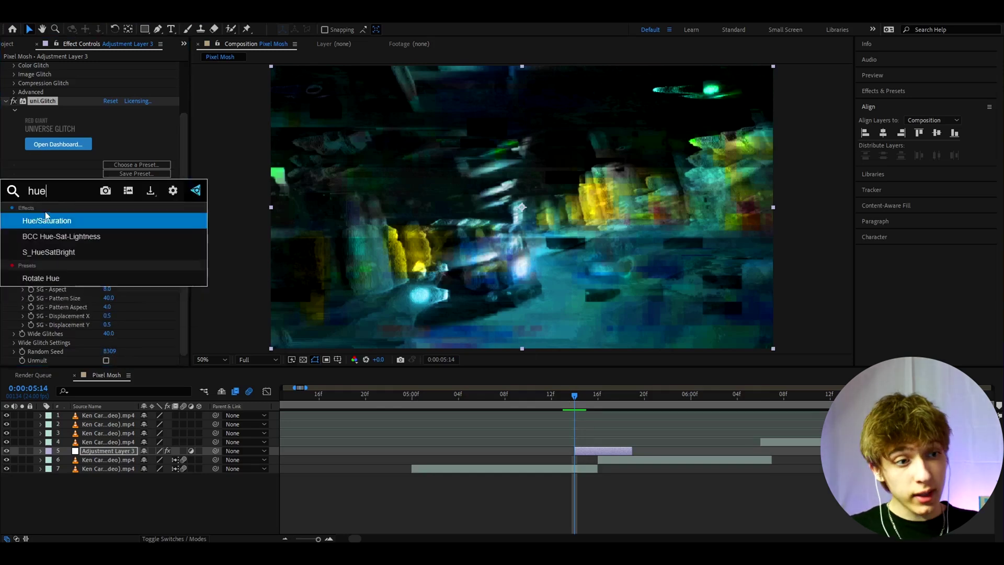
{"action": "left_click", "coordinate": [46, 219]}
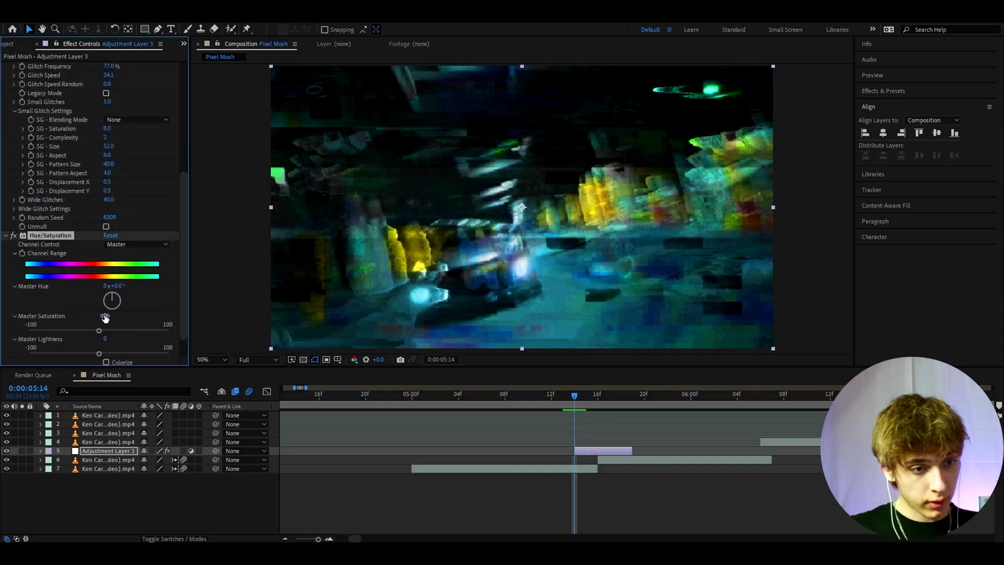
{"action": "left_click", "coordinate": [105, 318]}
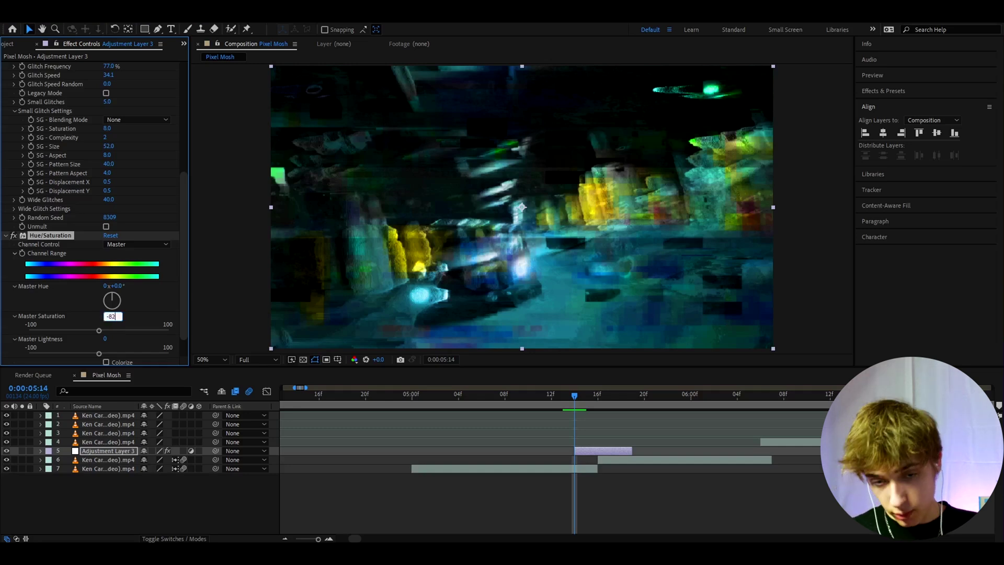
{"action": "key", "text": "Return"}
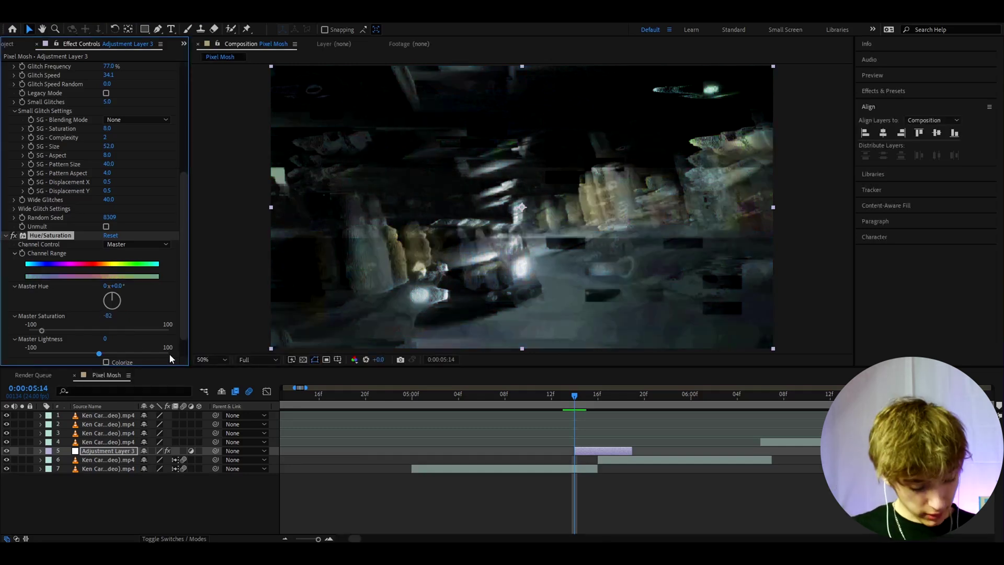
- Add Exposure to the adjustment layer with Exposure set to 1.48
{"action": "key", "text": "ctrl+space"}
{"action": "type", "text": "ex"}
{"action": "left_click", "coordinate": [120, 384]}
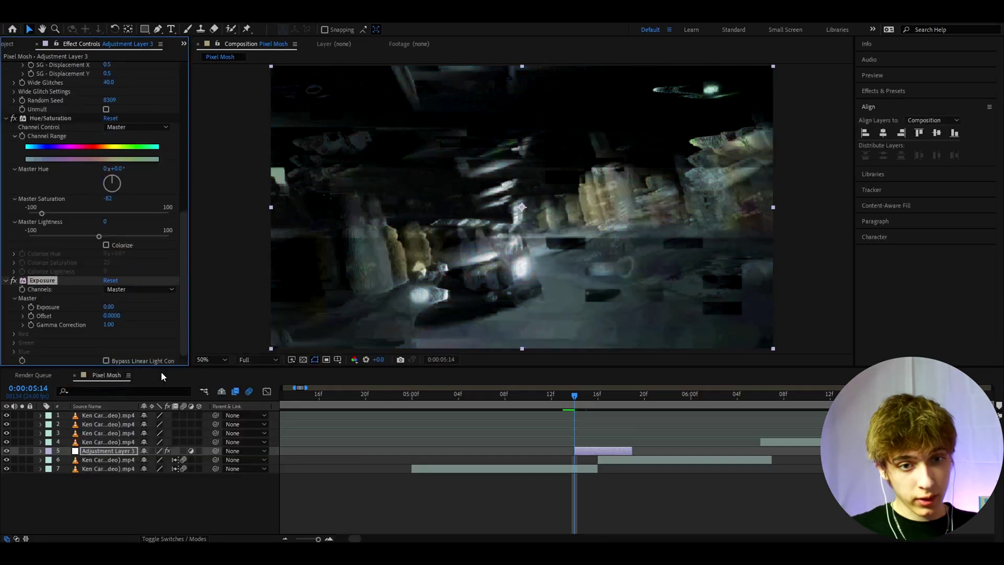
{"action": "left_click", "coordinate": [111, 307]}
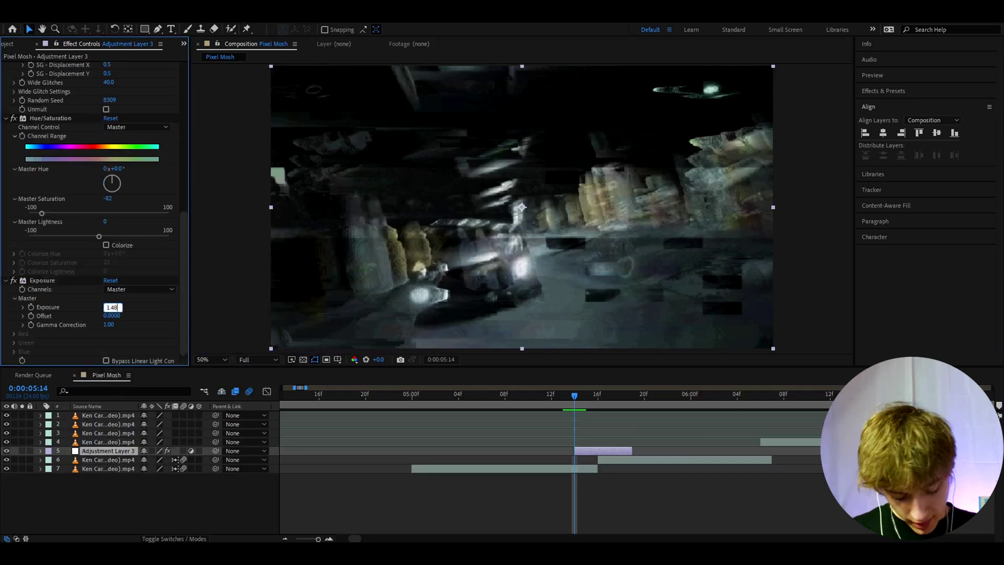
{"action": "key", "text": "Return"}
{"action": "key", "text": "ctrl+space"}
- Add S_Hotspots with Threshold 0.1 and scrub through the glitch frames to preview
{"action": "type", "text": "s_ho"}
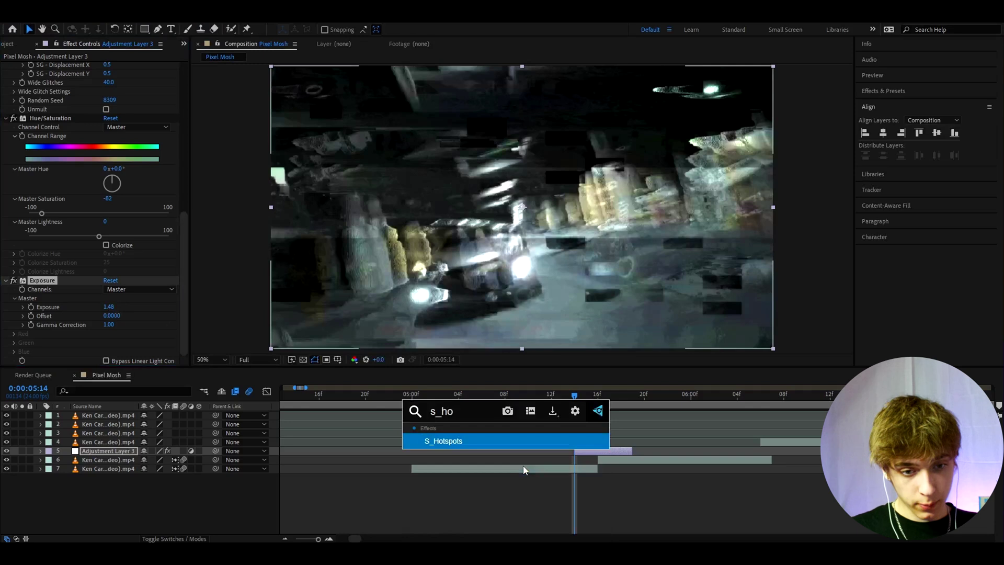
{"action": "key", "text": "Return"}
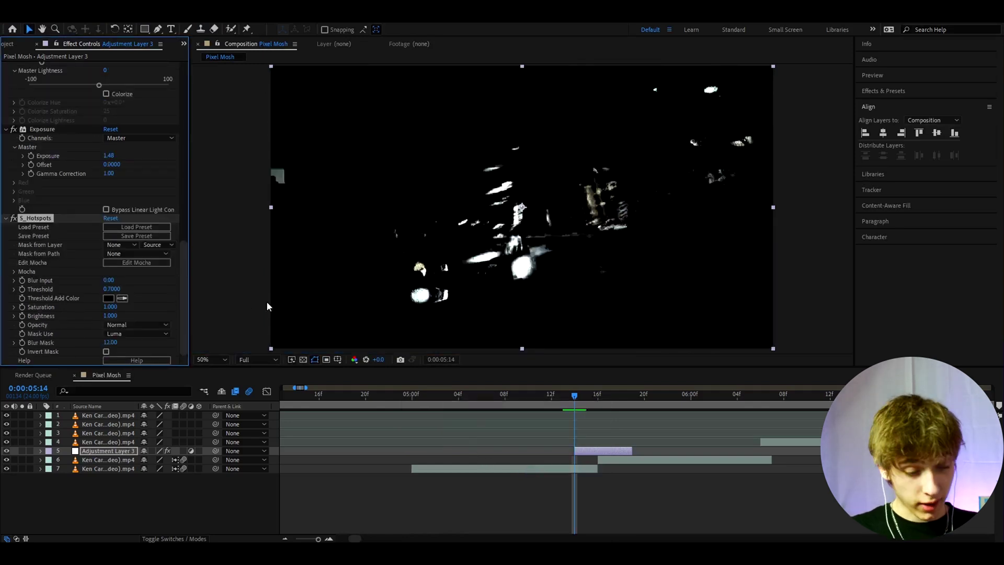
{"action": "left_click", "coordinate": [121, 286]}
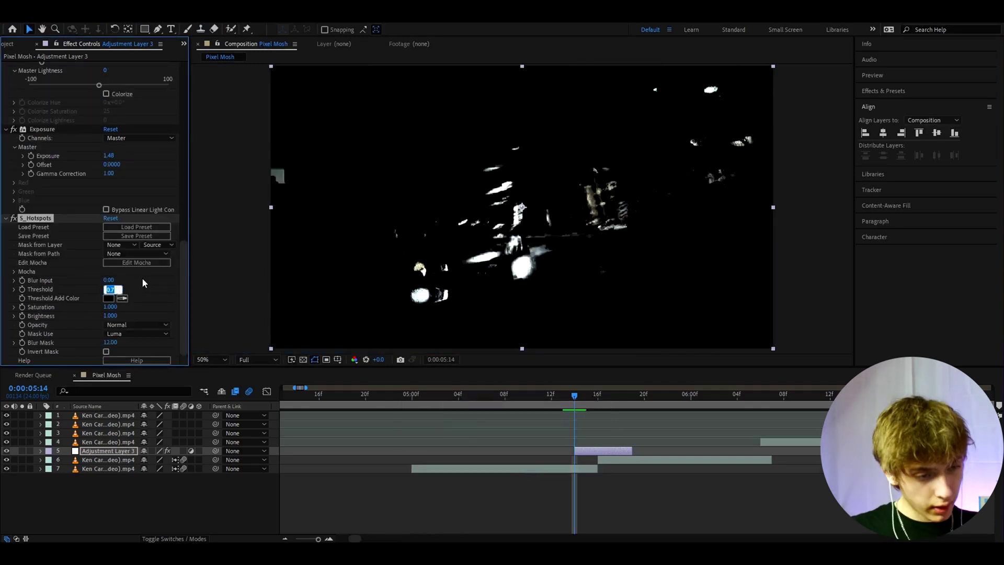
{"action": "type", "text": "0"}
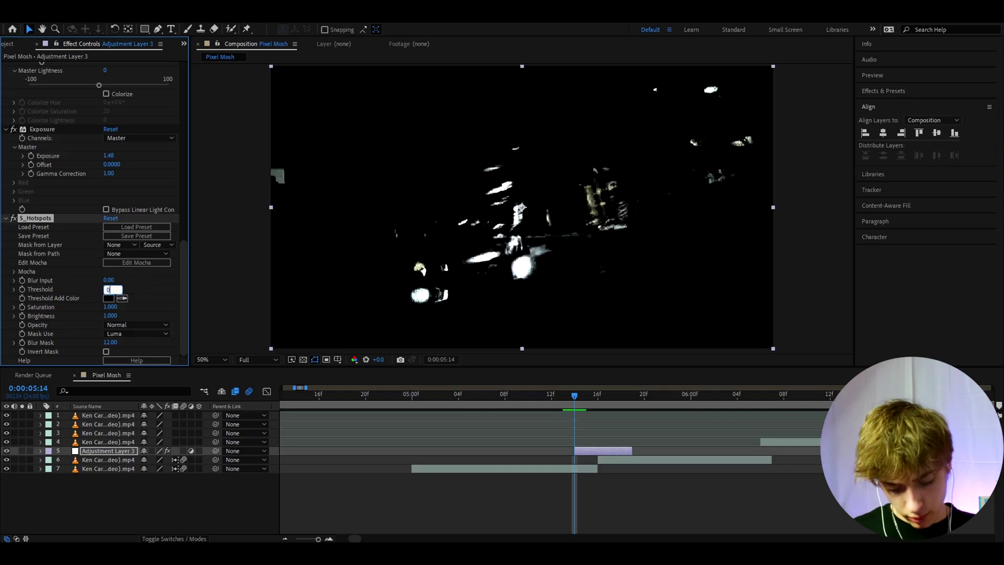
{"action": "key", "text": "Return"}
{"action": "left_click_drag", "start_coordinate": [575, 396], "coordinate": [437, 426]}
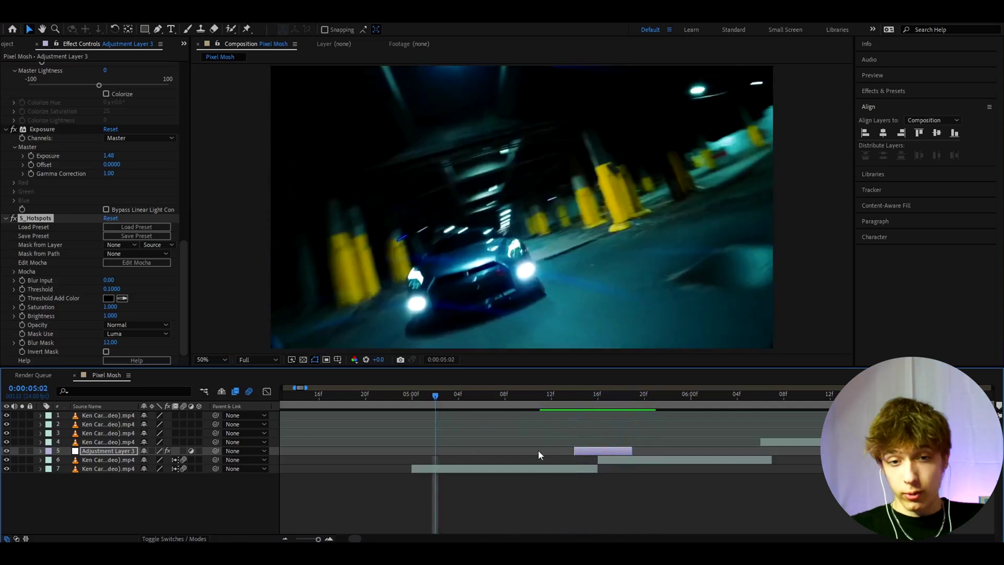
- Duplicate the glitch adjustment layer and move the copy to start at the playhead
{"action": "left_click", "coordinate": [580, 451]}
{"action": "key", "text": "ctrl+d"}
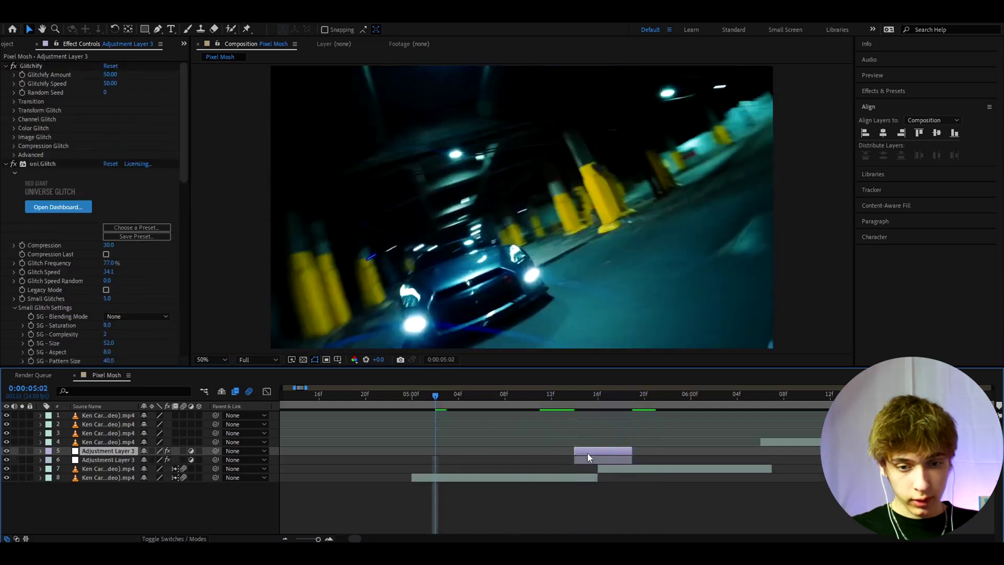
{"action": "key", "text": "bracketleft"}
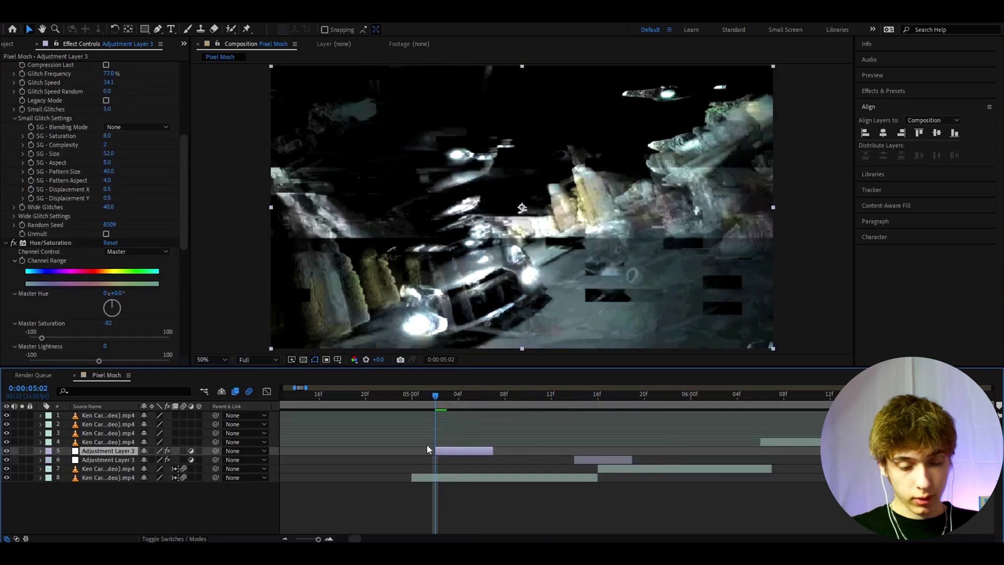
{"action": "scroll", "coordinate": [426, 444], "scroll_direction": "up", "scroll_amount": 2}
- Split the copy one frame later and trim it to a short burst ending at 05:06
{"action": "left_click_drag", "start_coordinate": [444, 396], "coordinate": [469, 400]}
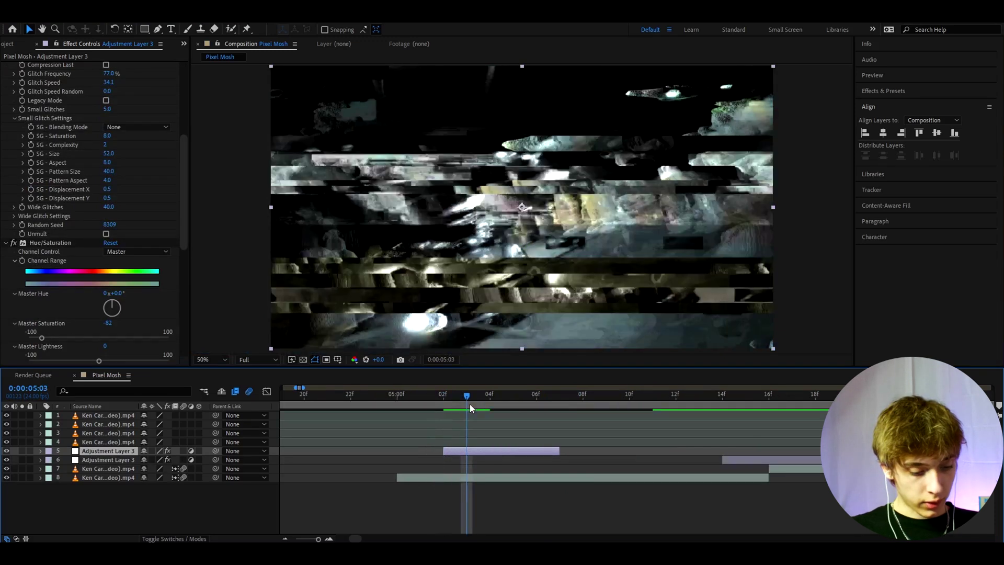
{"action": "key", "text": "ctrl+shift+d"}
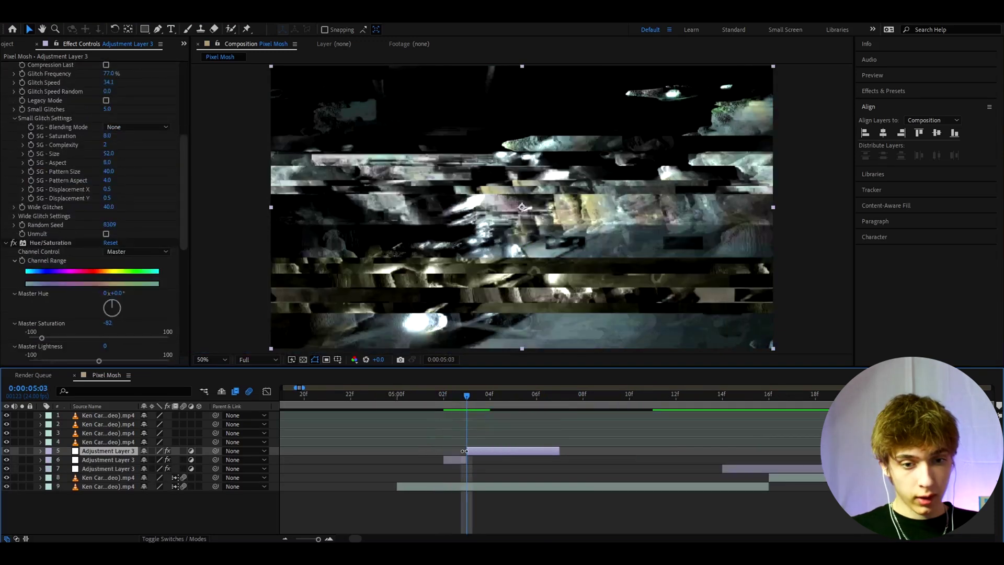
{"action": "left_click_drag", "start_coordinate": [476, 451], "coordinate": [498, 450]}
{"action": "left_click", "coordinate": [537, 397]}
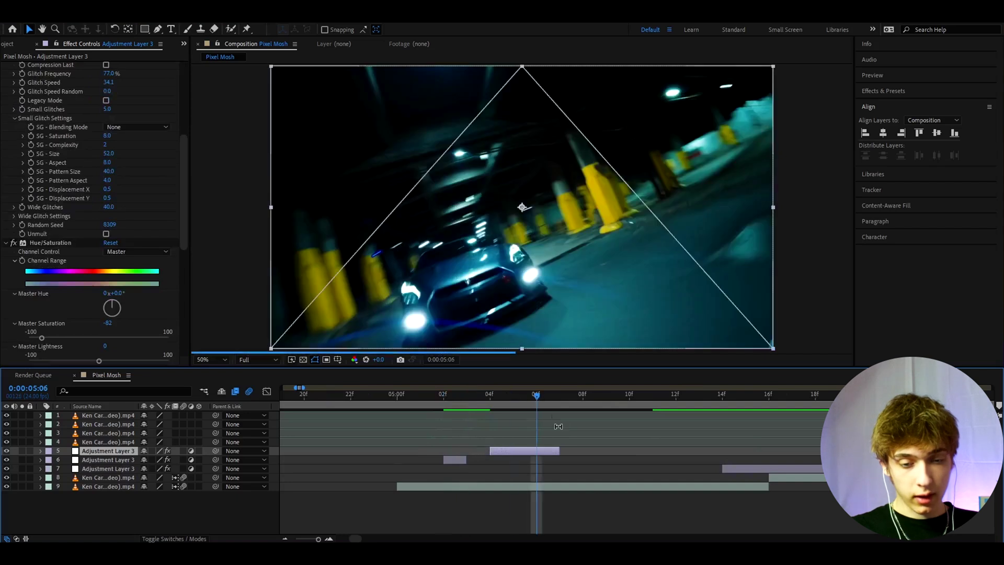
{"action": "left_click_drag", "start_coordinate": [559, 450], "coordinate": [535, 452]}
{"action": "left_click_drag", "start_coordinate": [532, 397], "coordinate": [498, 405]}
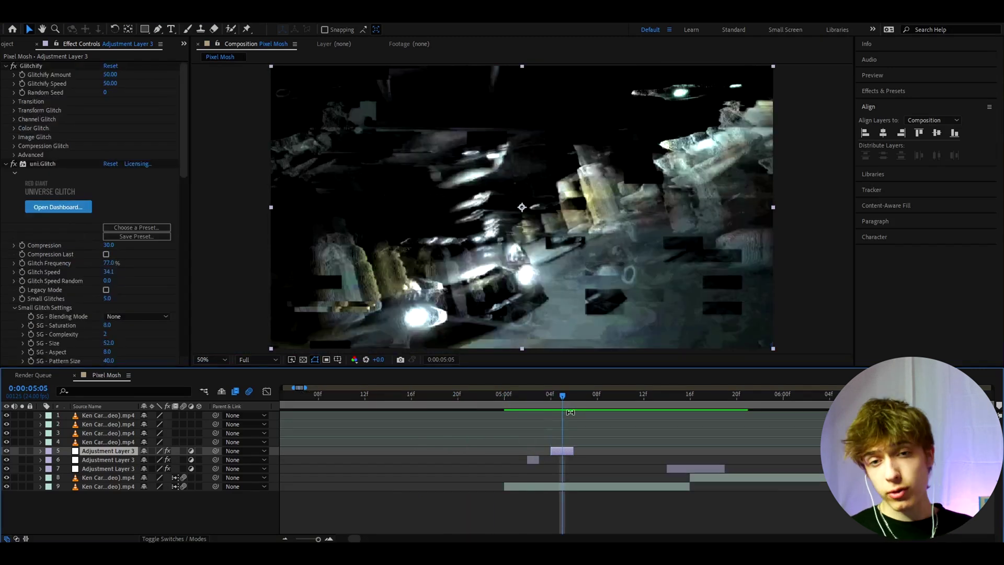